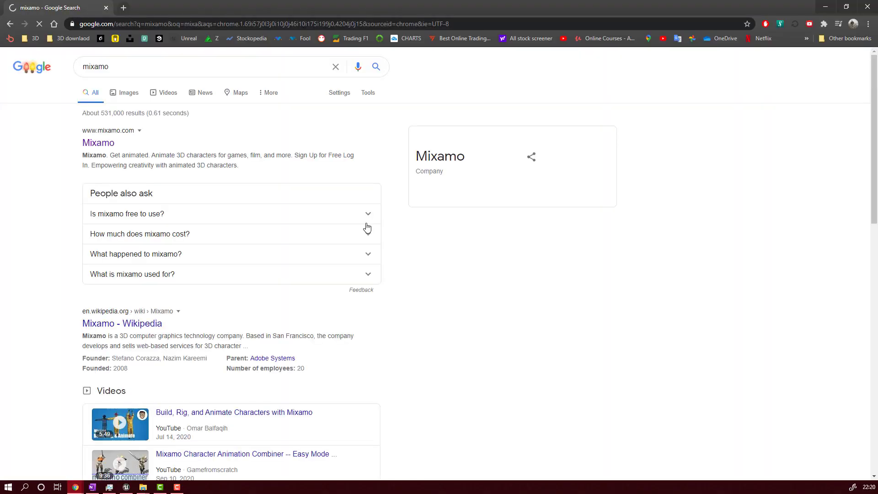
- Open the Mixamo website from the search results and sign in with the Google account
left_click(110, 144)
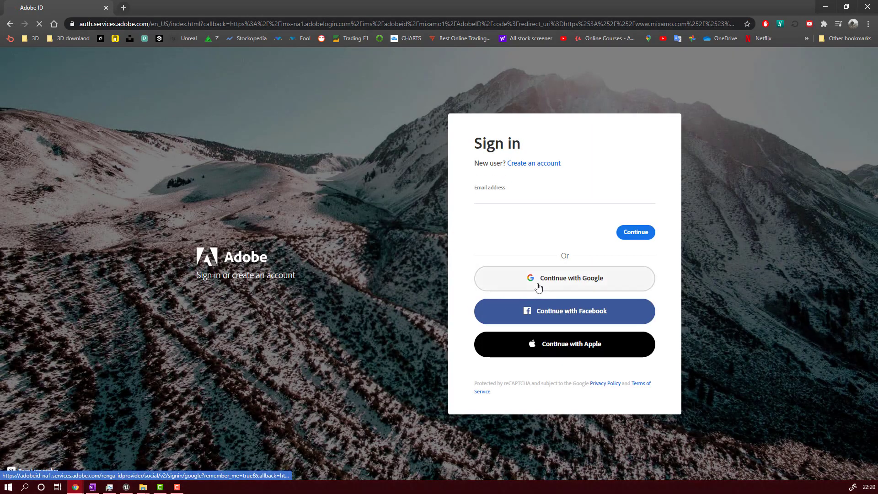
left_click(538, 286)
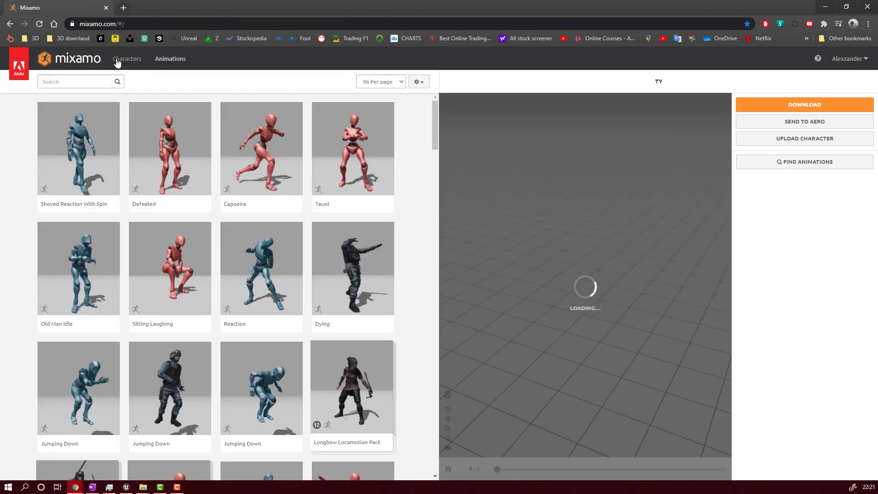
- Browse the Mixamo Characters library and load the Sophie character in place of the current one
left_click(124, 62)
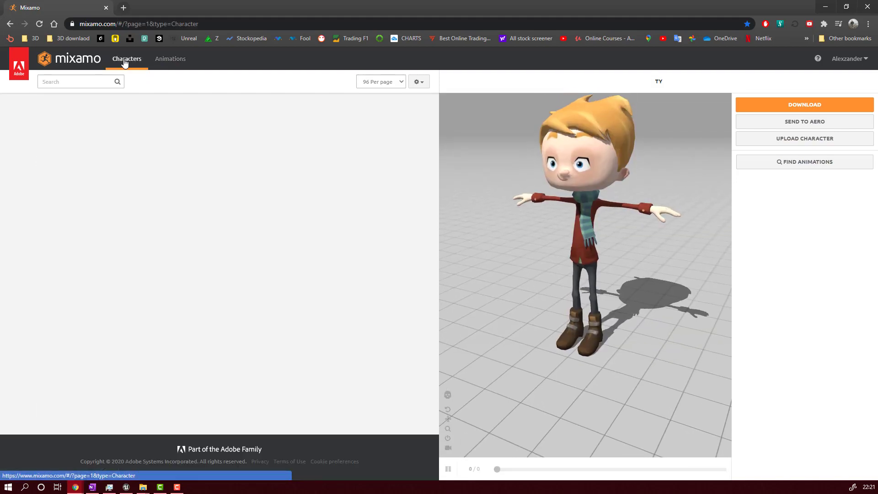
scroll(273, 324, "down", 20)
scroll(273, 324, "up", 20)
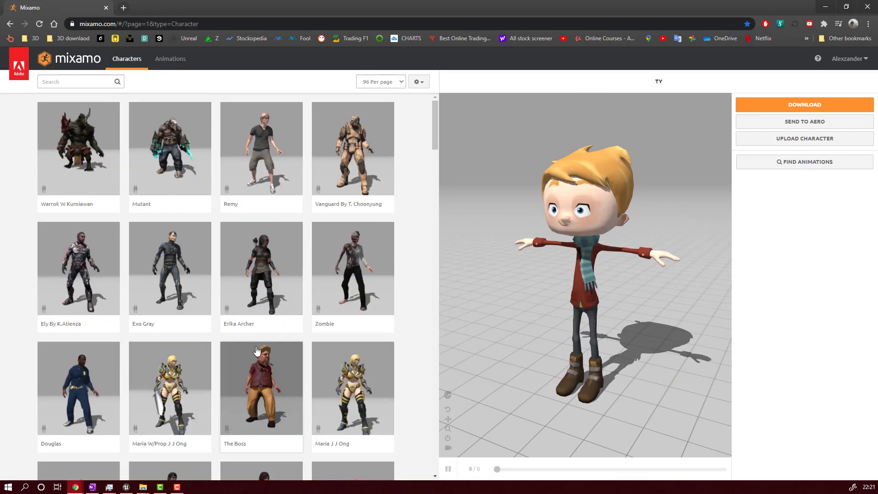
scroll(259, 355, "down", 20)
scroll(261, 361, "down", 8)
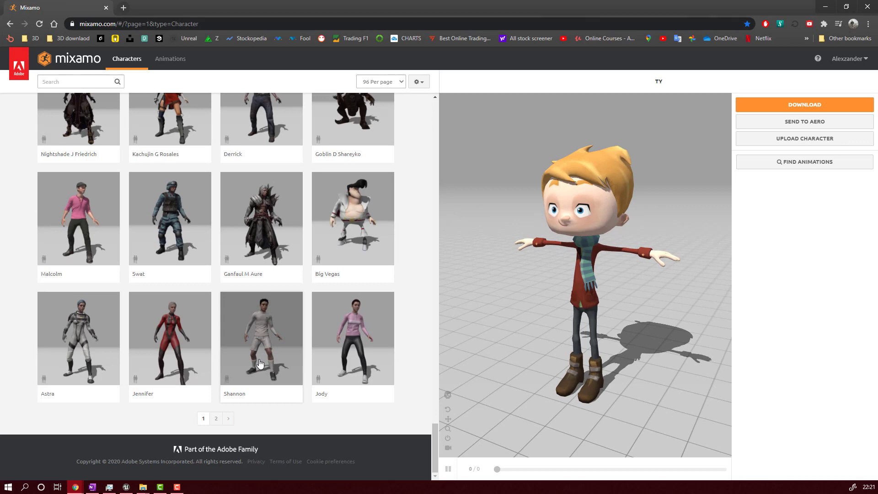
scroll(229, 352, "up", 3)
scroll(183, 348, "down", 3)
scroll(126, 340, "up", 6)
scroll(126, 341, "up", 2)
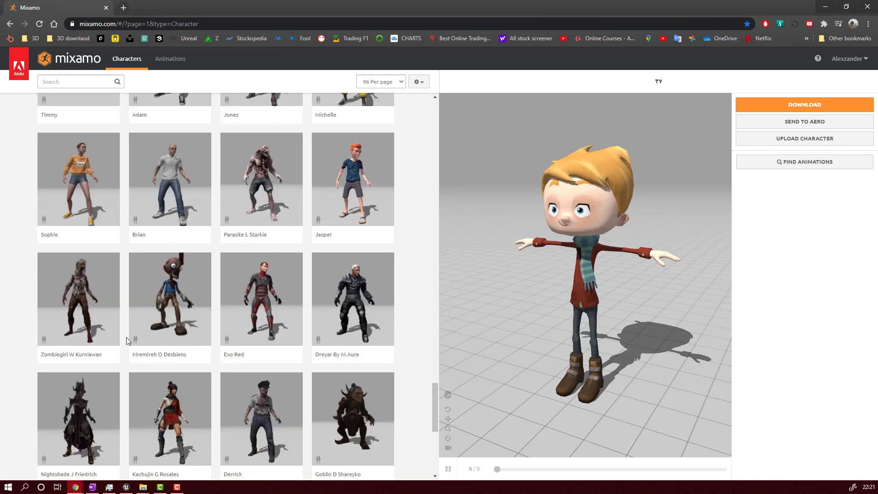
scroll(137, 348, "up", 3)
left_click(74, 313)
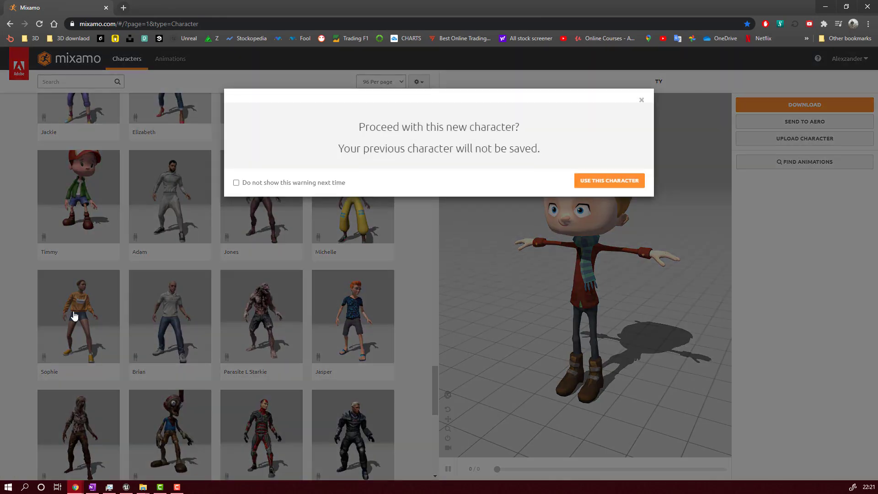
left_click(607, 188)
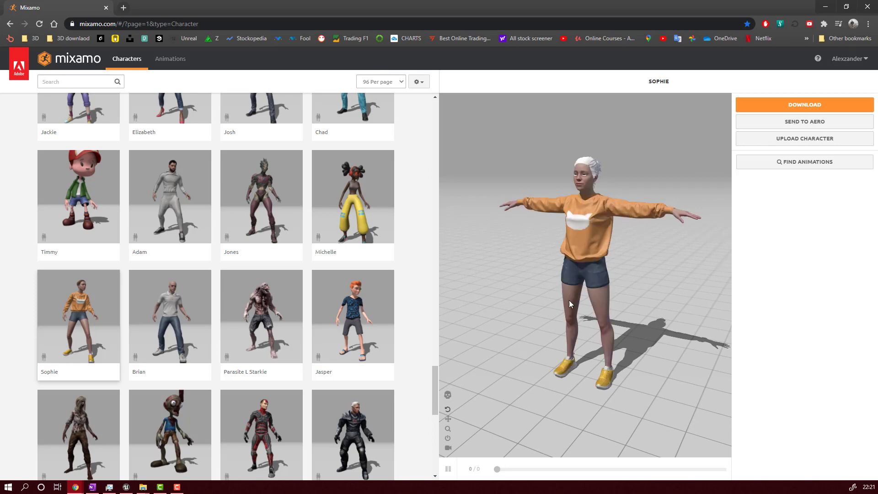
- Download the Sophie character as FBX in T-pose, saving it to the Desktop as T_pose_skl
left_click_drag(586, 271, 631, 255)
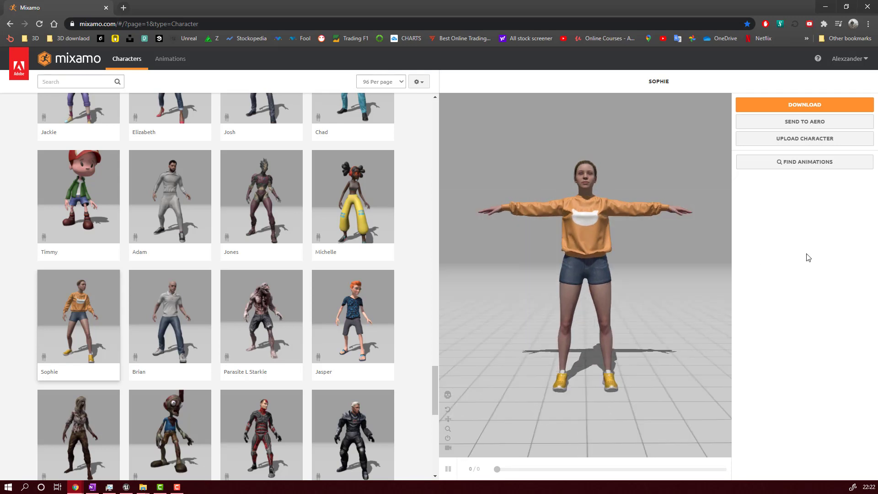
left_click(794, 108)
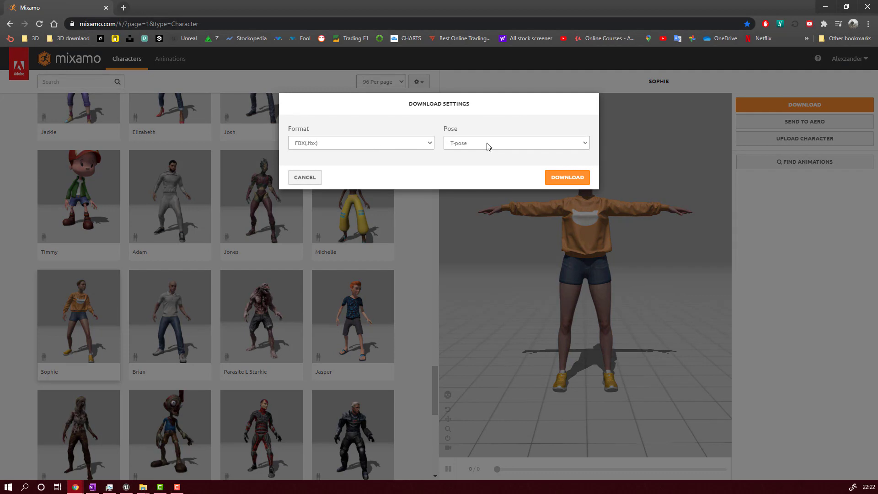
left_click(560, 180)
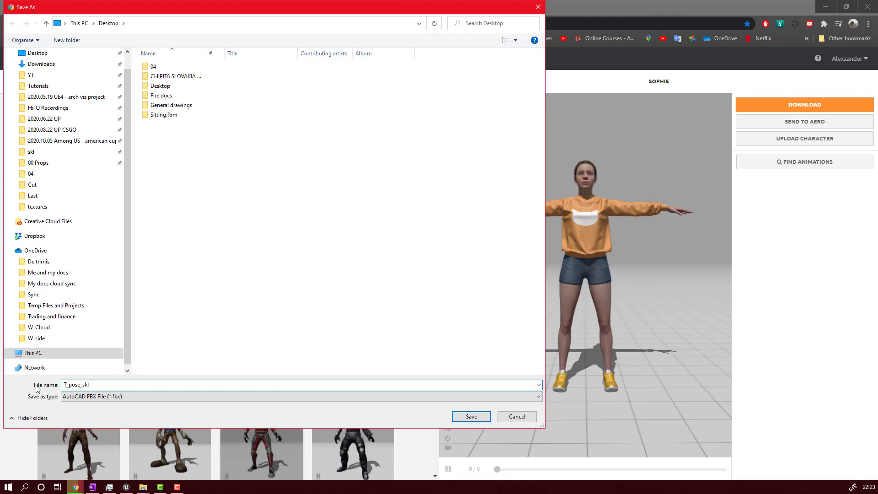
left_click(473, 417)
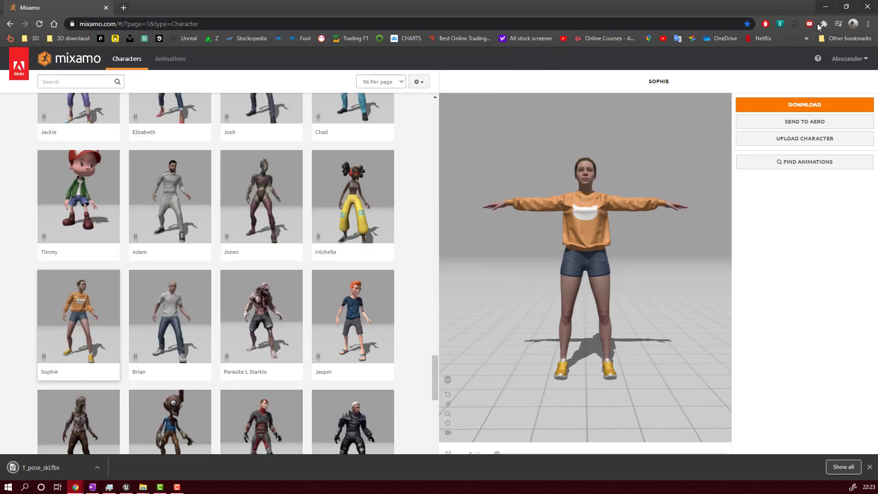
- Switch to Unreal Editor and open the Import_project/Sequencer folder in the Content Browser
left_click(826, 7)
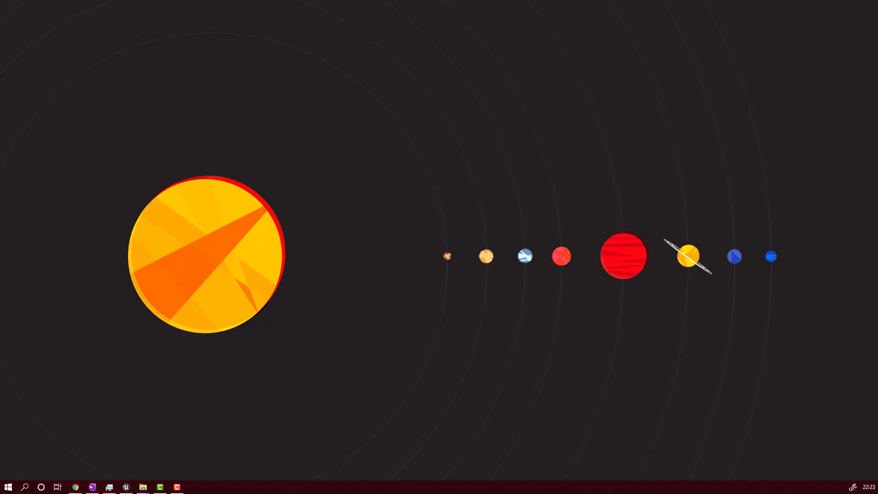
left_click(127, 487)
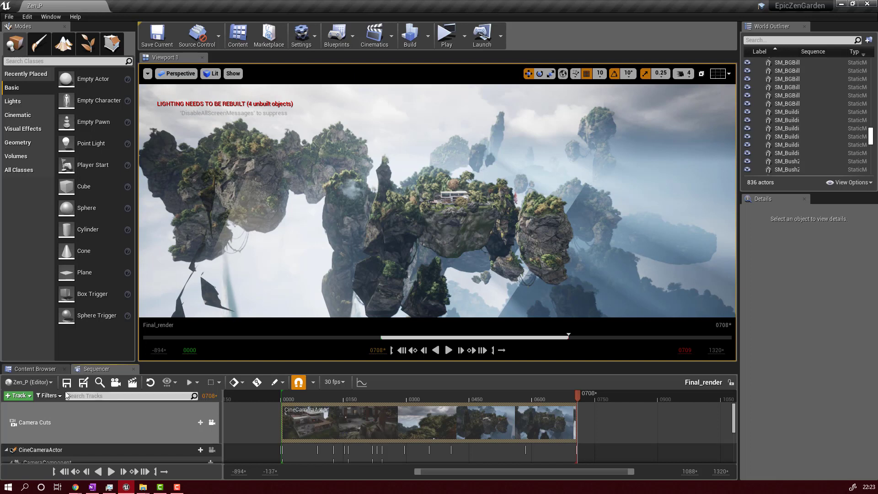
left_click(35, 369)
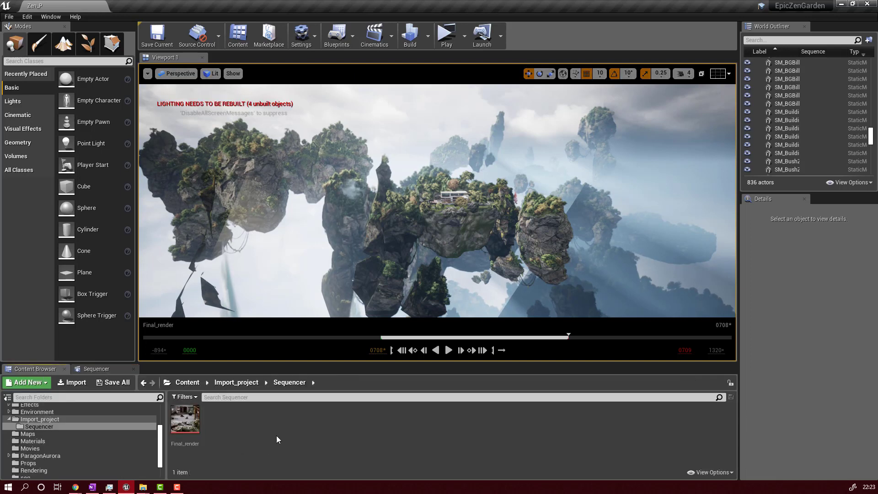
left_click(39, 419)
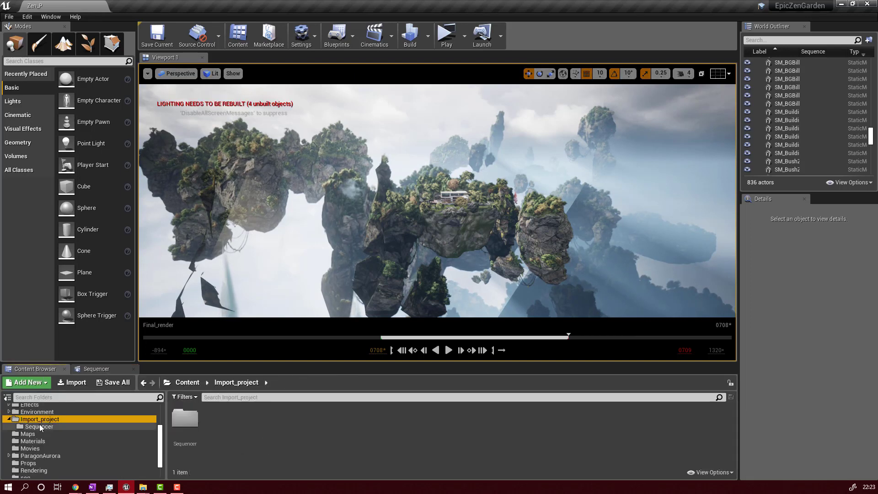
left_click(39, 427)
left_click(242, 440)
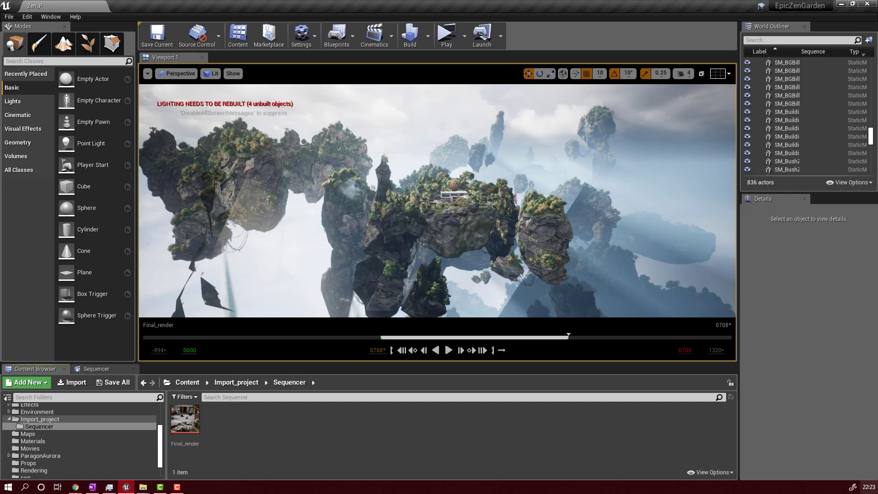
- Bring T_pose_skl.fbx from the desktop into the Import_project/Sequencer folder to start its import
left_click(868, 487)
left_click(549, 123)
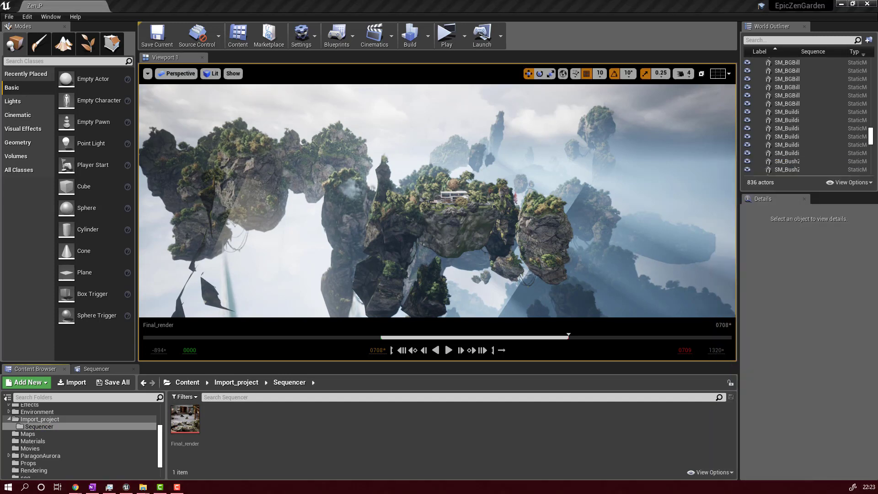
key("super+d")
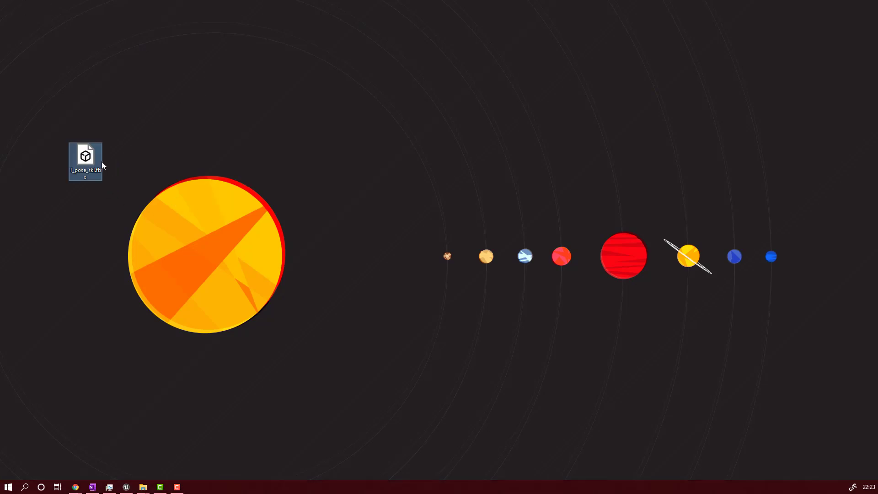
left_click_drag(75, 167, 149, 386)
left_click(69, 61)
left_click_drag(131, 480, 246, 428)
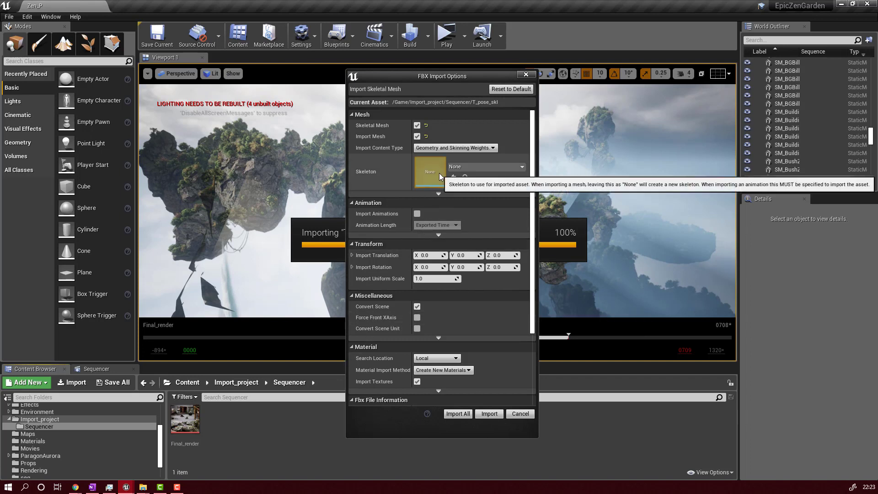
- Import the FBX as a skeletal mesh with Skeleton set to None, reviewing the advanced mesh options and keeping the defaults
left_click(473, 167)
left_click(473, 167)
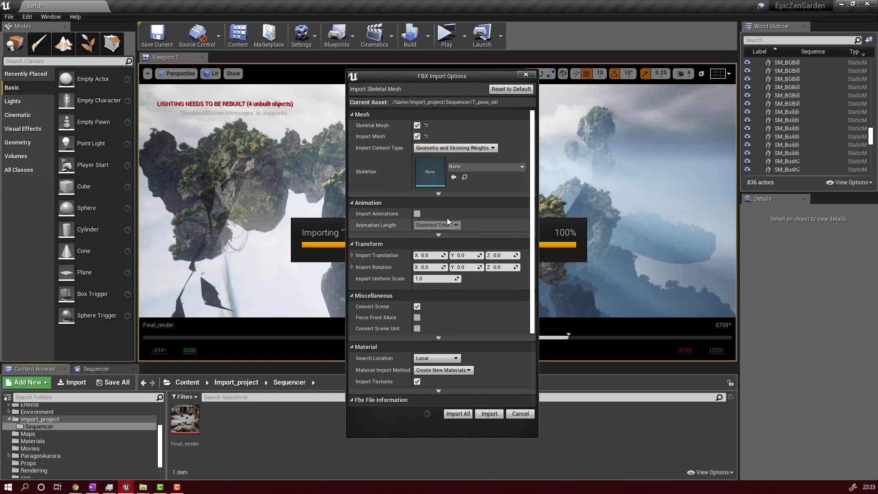
left_click(438, 193)
scroll(480, 231, "down", 1)
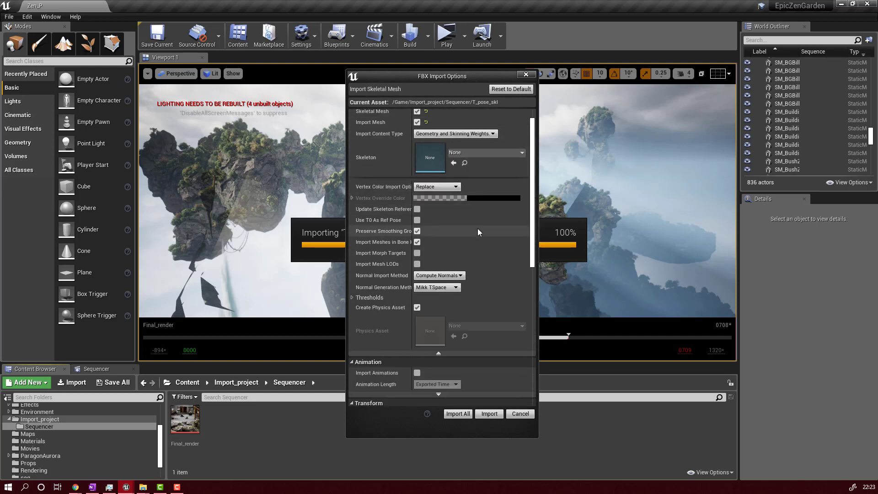
scroll(478, 229, "down", 4)
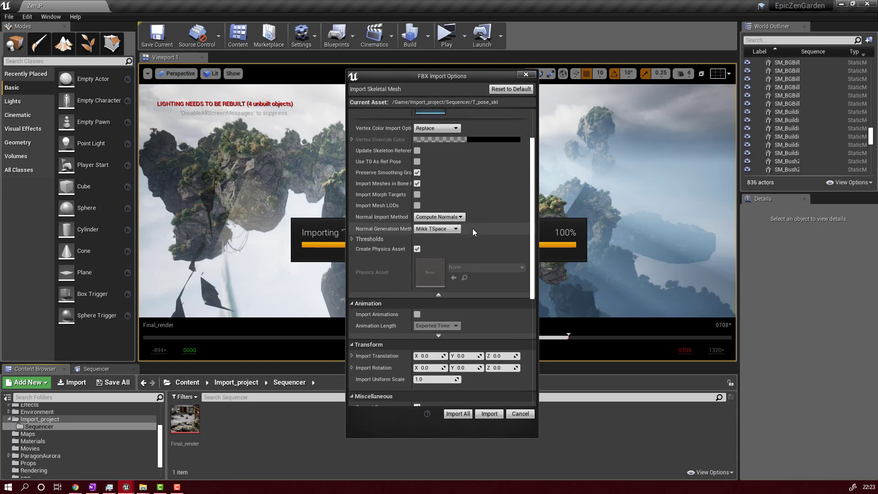
scroll(472, 229, "down", 5)
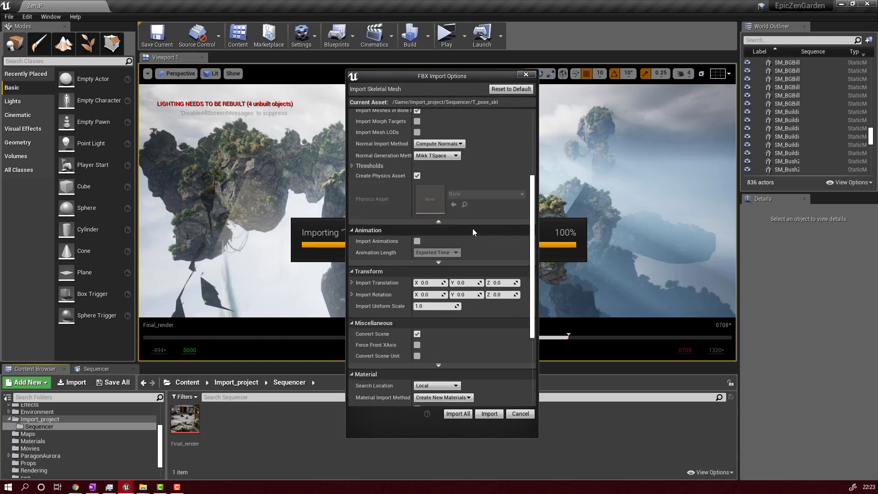
scroll(473, 229, "down", 7)
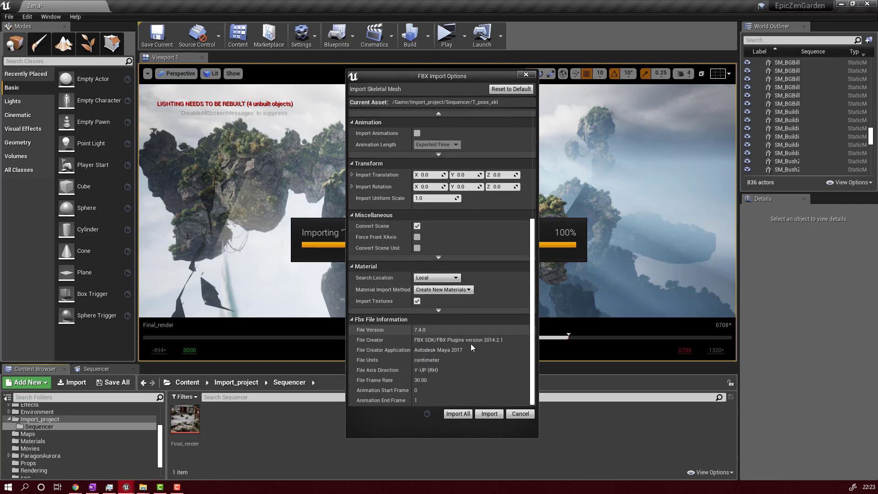
left_click(458, 413)
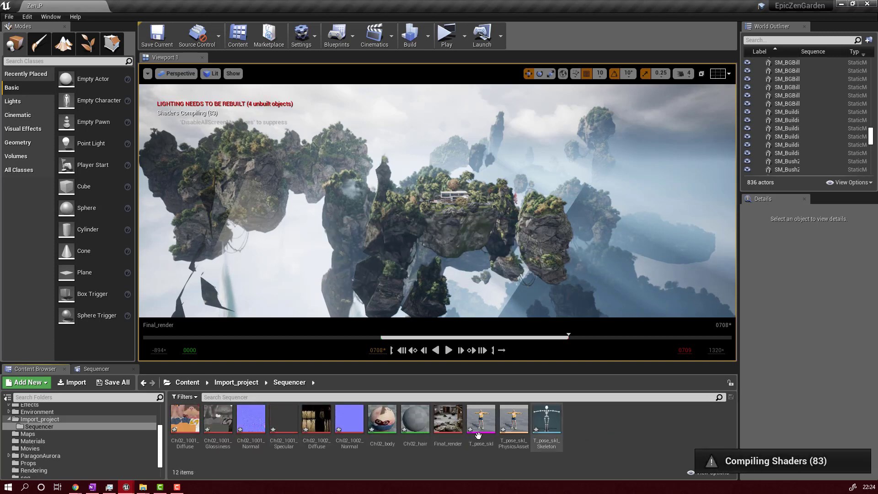
- Inspect the imported T_pose_skl mesh and its skeleton in the asset editors, and close both
double_click(485, 422)
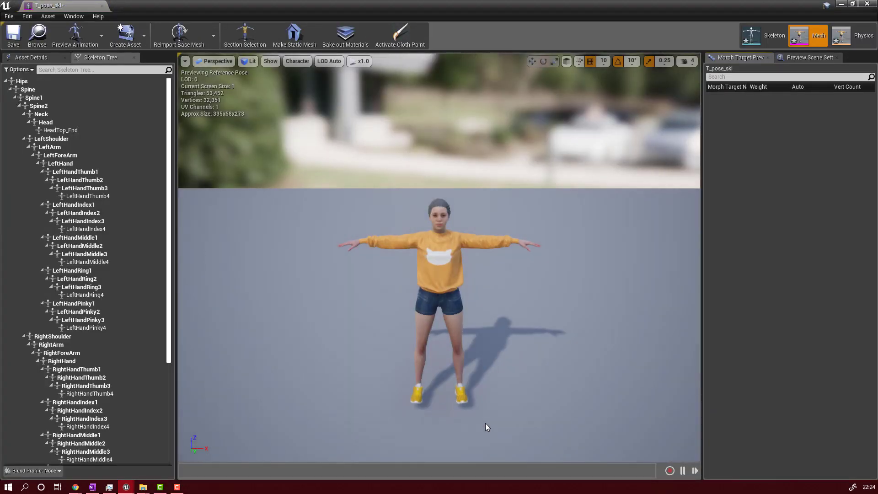
left_click_drag(422, 280, 371, 280)
right_click_drag(371, 280, 412, 287)
left_click(765, 37)
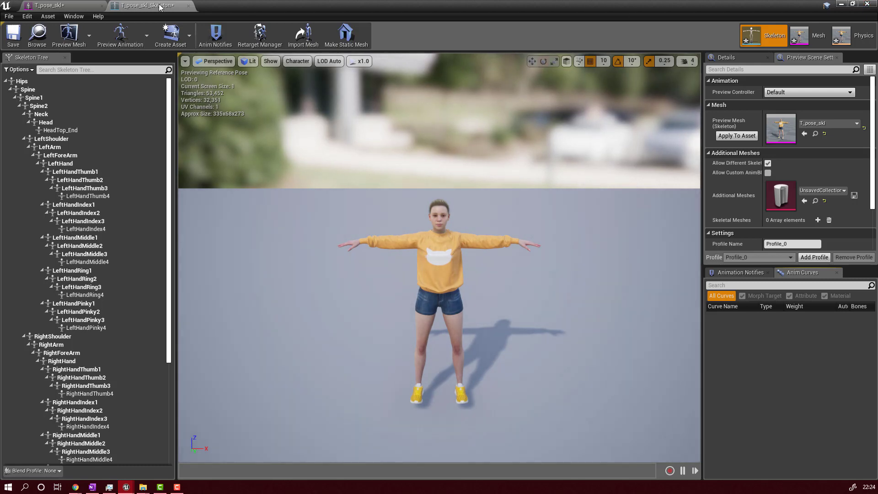
middle_click(141, 7)
middle_click(83, 5)
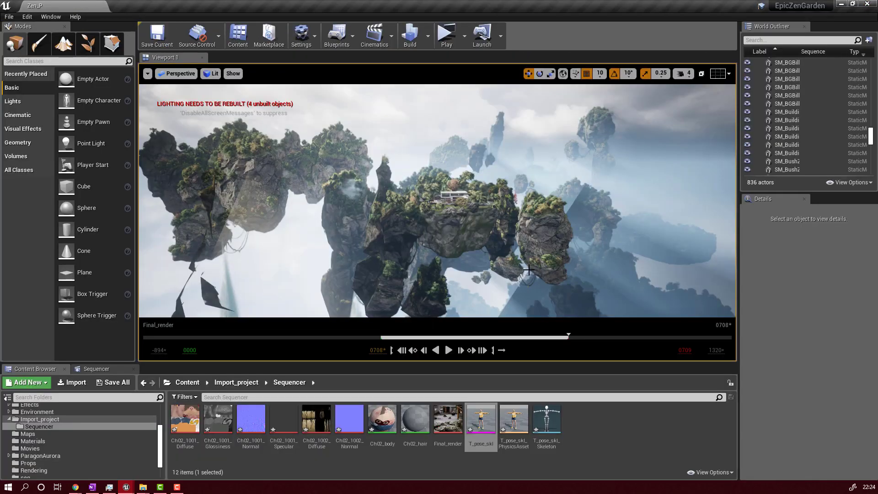
- Place the T_pose_skl skeletal mesh on the gravel of the Zen garden, beside the black sphere
left_click(457, 191)
key("f")
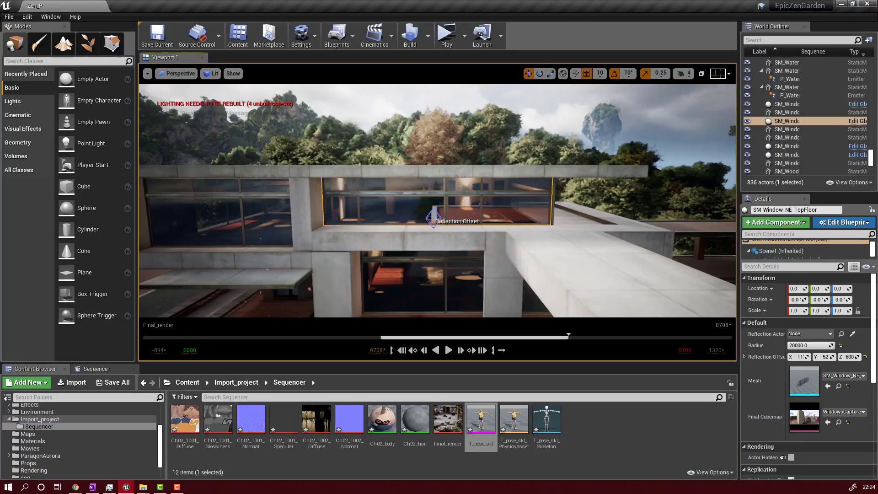
key("Escape")
right_click_drag(496, 261, 723, 270)
key("w")
key("w")
right_click_drag(437, 201, 586, 211)
key("s")
key("w")
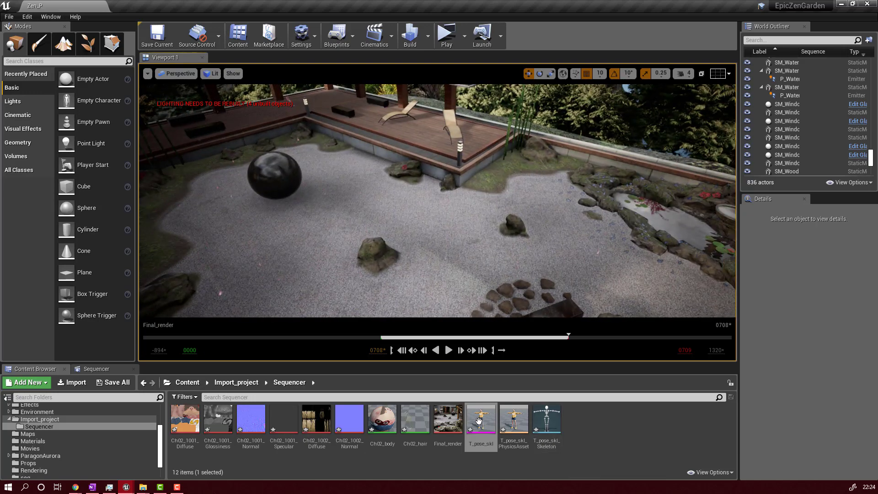
left_click_drag(481, 418, 318, 225)
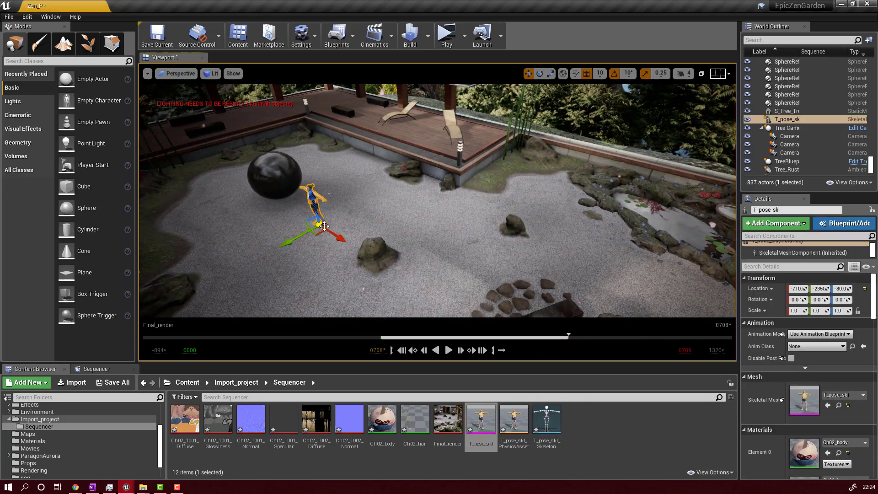
- Examine the placed character up close from the front in the level viewport
key("e")
left_click_drag(343, 252, 355, 248)
left_click(357, 249)
right_click_drag(356, 249, 781, 388)
right_click_drag(437, 201, 334, 140)
key("w")
key("s")
key("w")
right_click_drag(354, 239, 364, 239)
key("Escape")
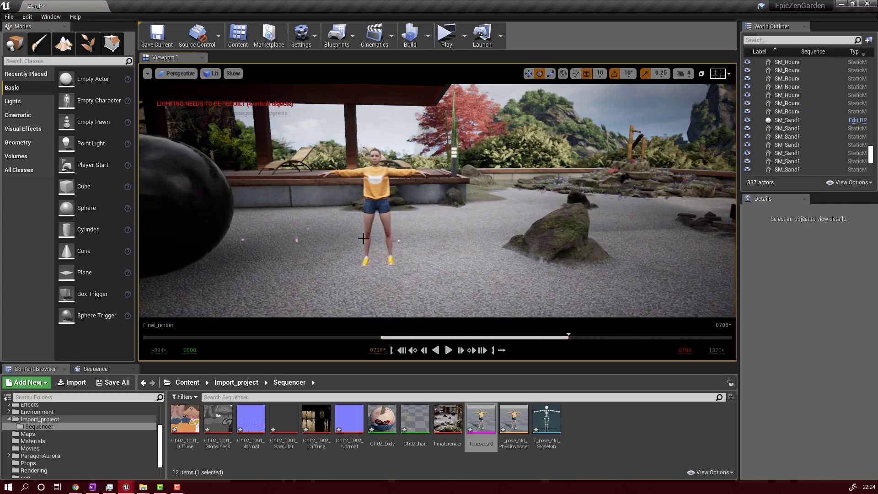
- Try to rotate the placed character about its vertical axis
left_click(383, 184)
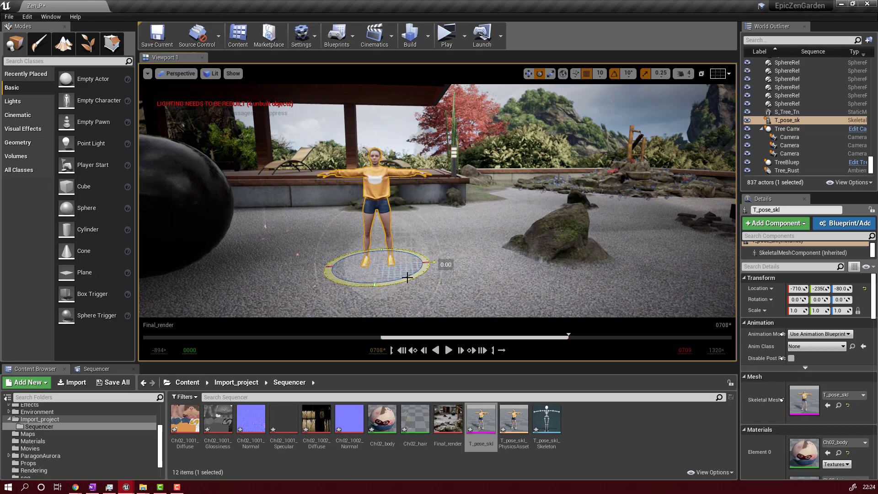
left_click(399, 221)
left_click(389, 215)
key("Escape")
mouse_move(396, 277)
right_mouse_down()
mouse_move(371, 295)
mouse_move(400, 295)
mouse_move(396, 276)
right_mouse_up()
key("s")
- Scrub the Final_render sequence to check how the shot plays with the placed character
left_click(96, 368)
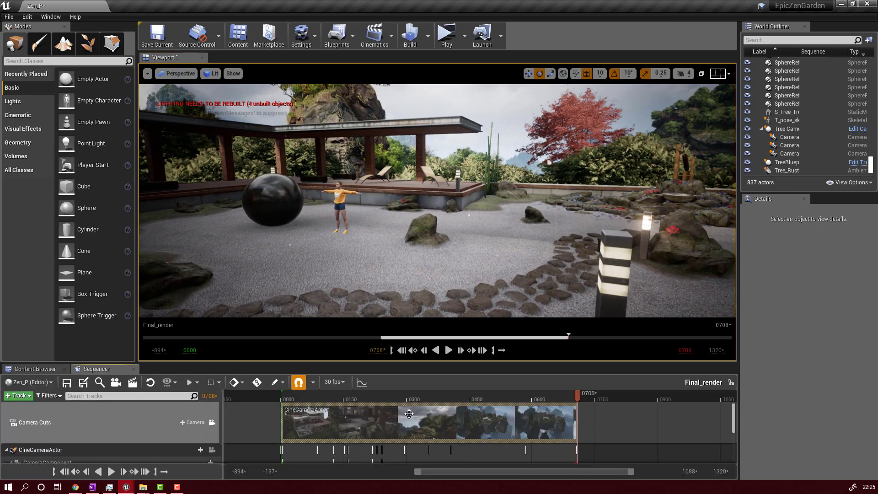
left_click(323, 400)
left_click_drag(316, 398, 374, 395)
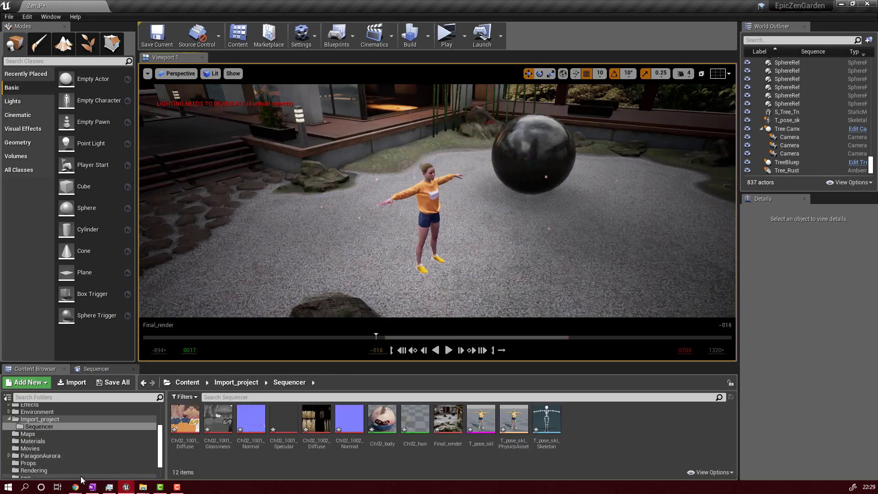
- Switch to Mixamo in the browser and search its animations for "dance"
left_click(158, 456)
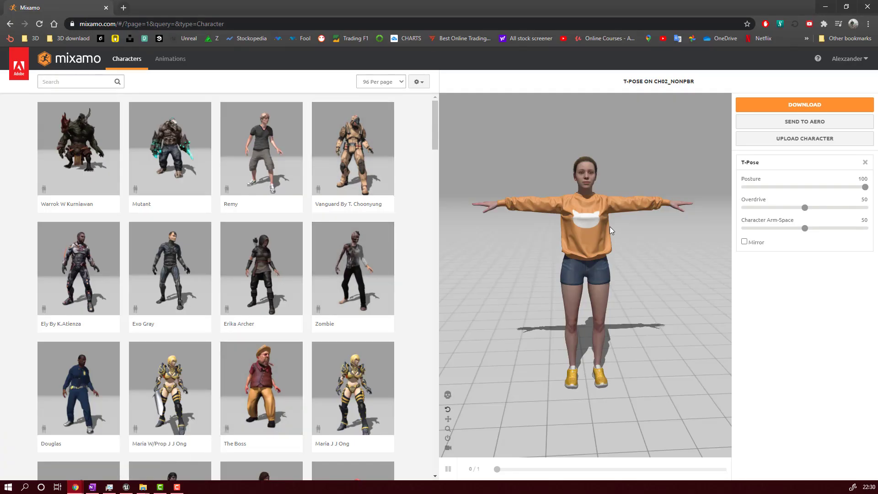
left_click(182, 62)
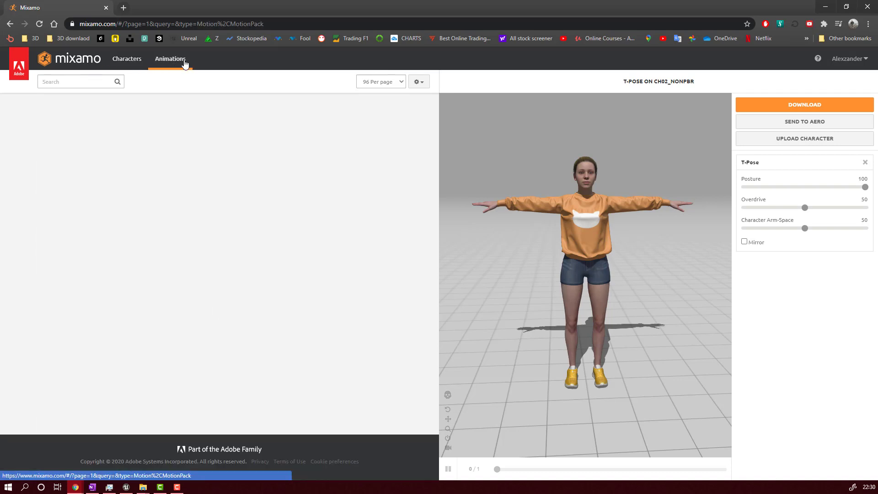
left_click(72, 81)
type("dance")
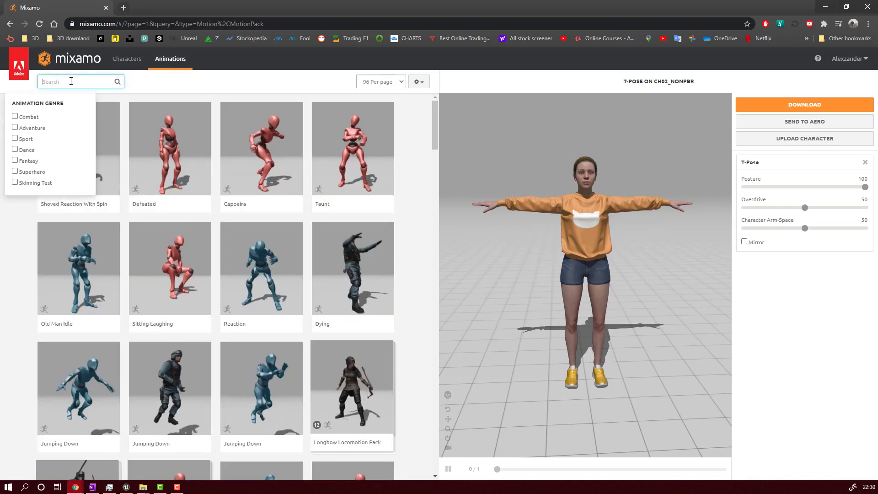
key("Return")
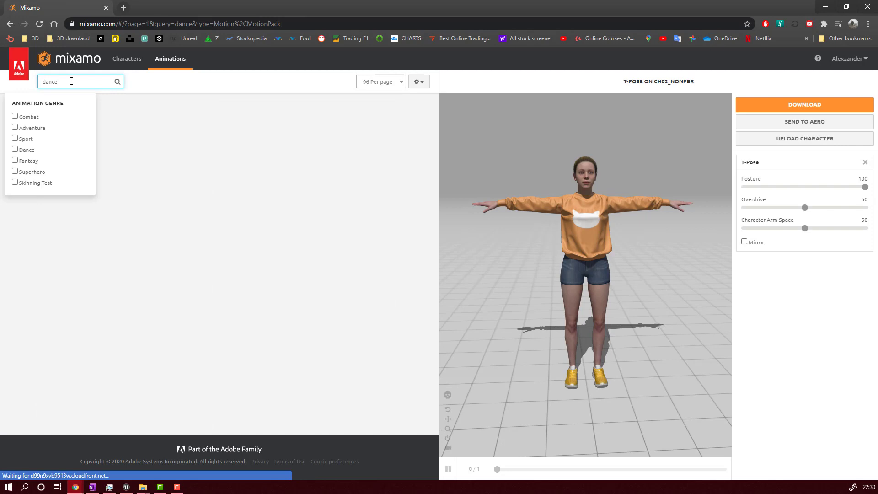
- Apply the Hip Hop Dancing animation from the dance results to the character
scroll(259, 330, "down", 9)
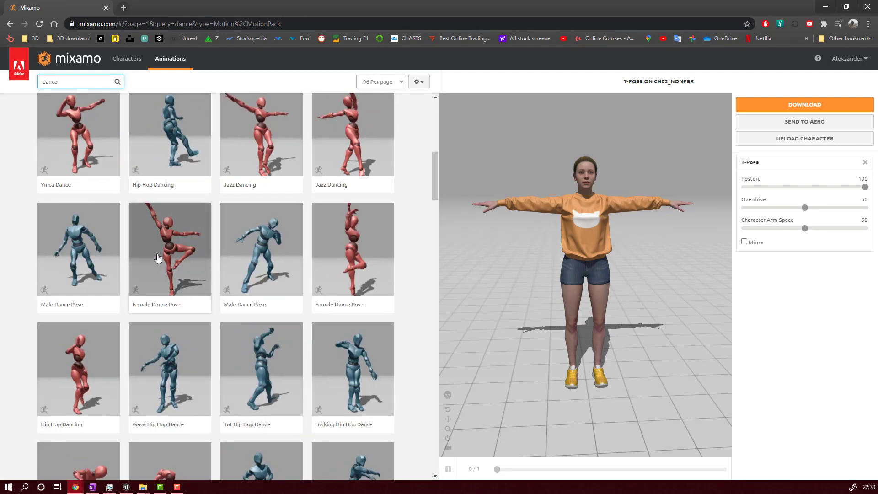
scroll(157, 242, "up", 2)
left_click(162, 213)
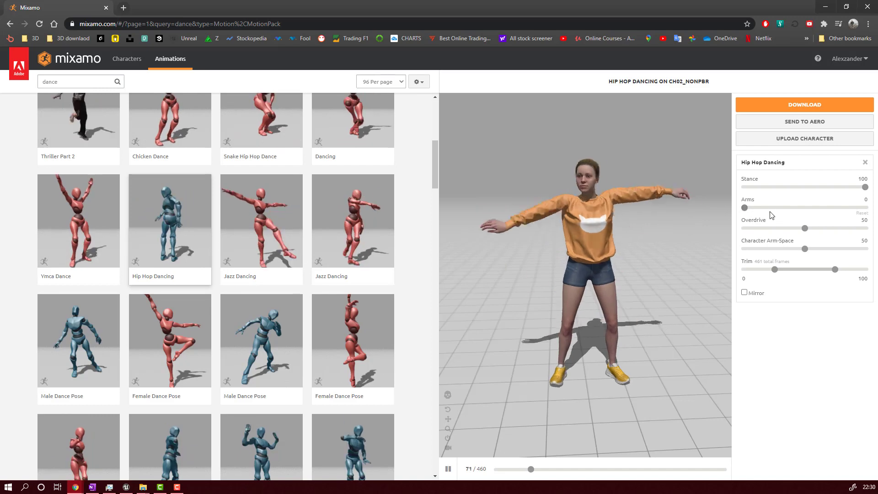
- Download the Hip Hop Dancing animation as FBX without skin, saving it to the Desktop as Hip Hop Dancing.fbx
left_click(798, 105)
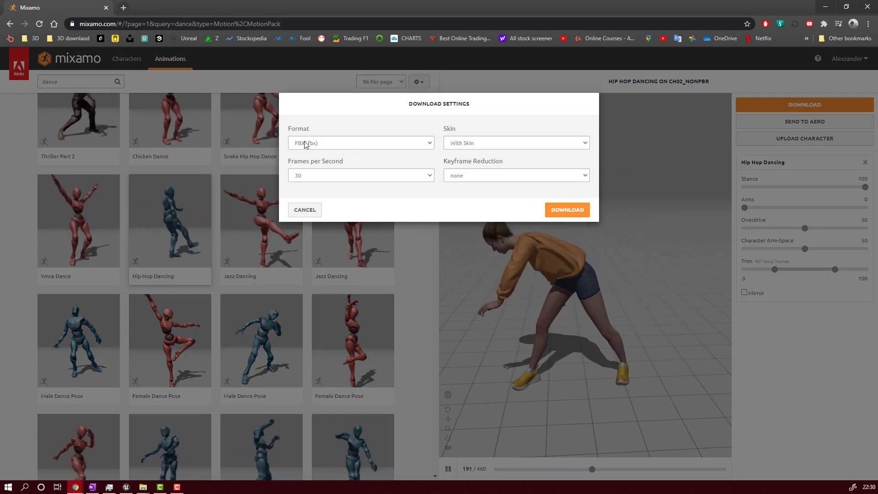
left_click(506, 143)
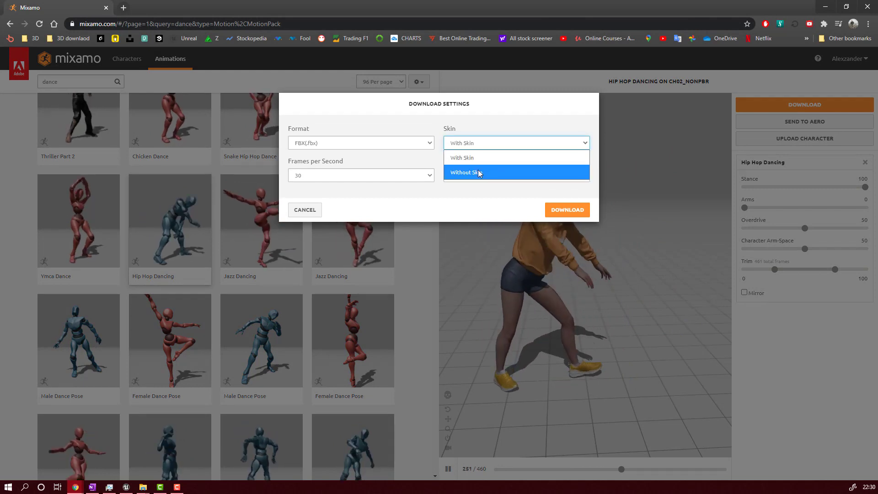
left_click(478, 172)
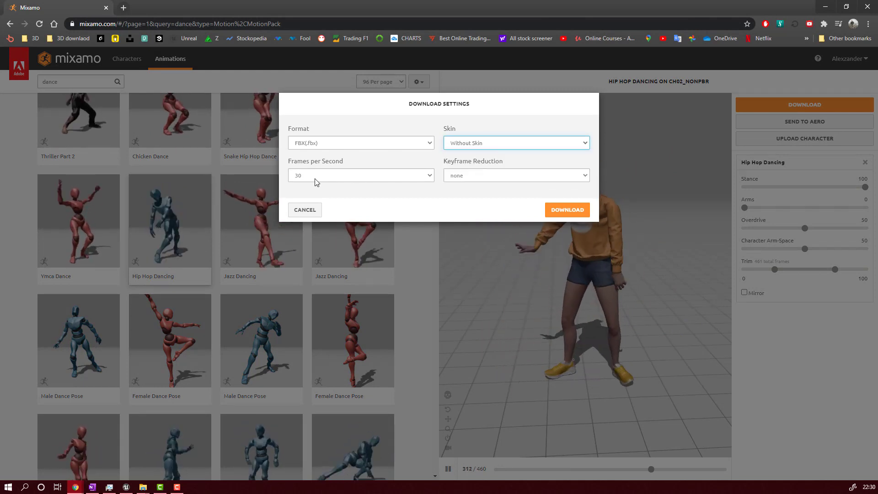
left_click(571, 211)
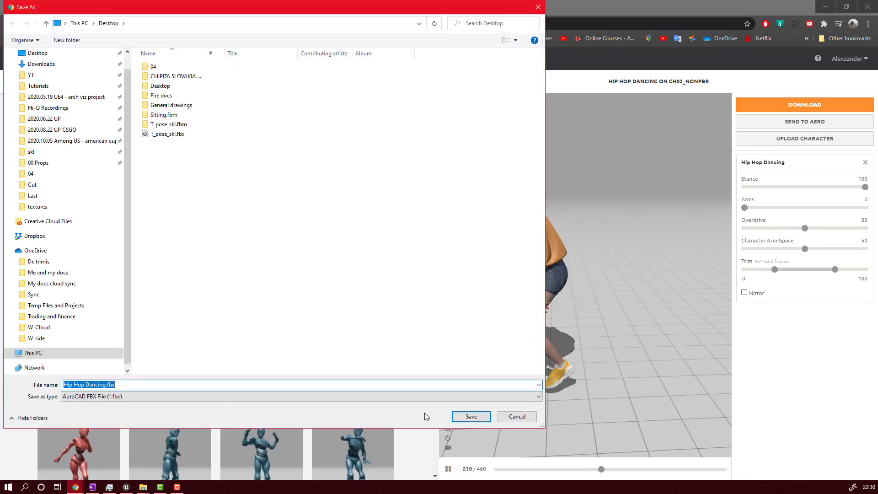
left_click(470, 416)
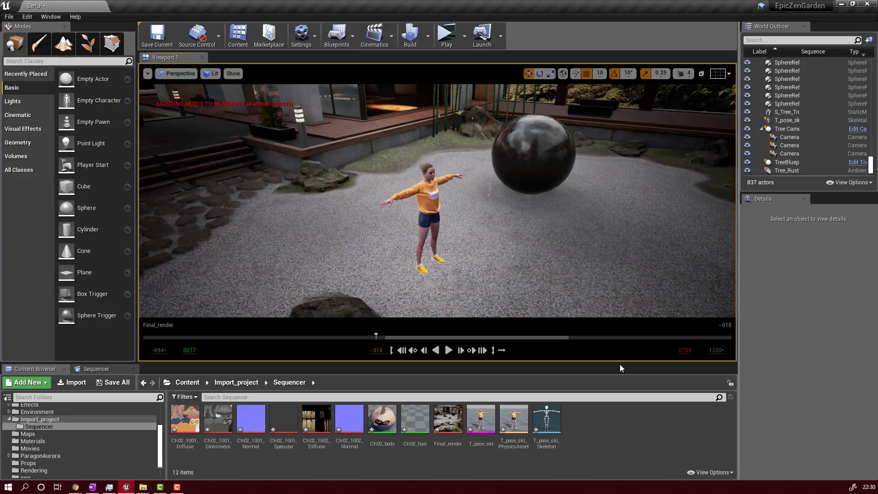
- Import Hip Hop Dancing.fbx from the desktop into Unreal's Import_project/Sequencer folder, using T_pose_skl_Skeleton as its skeleton
key("super+d")
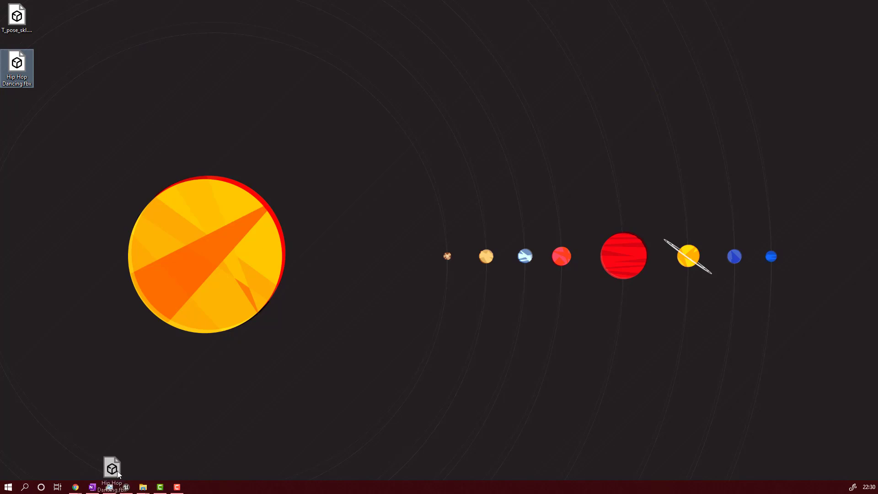
left_click(129, 491)
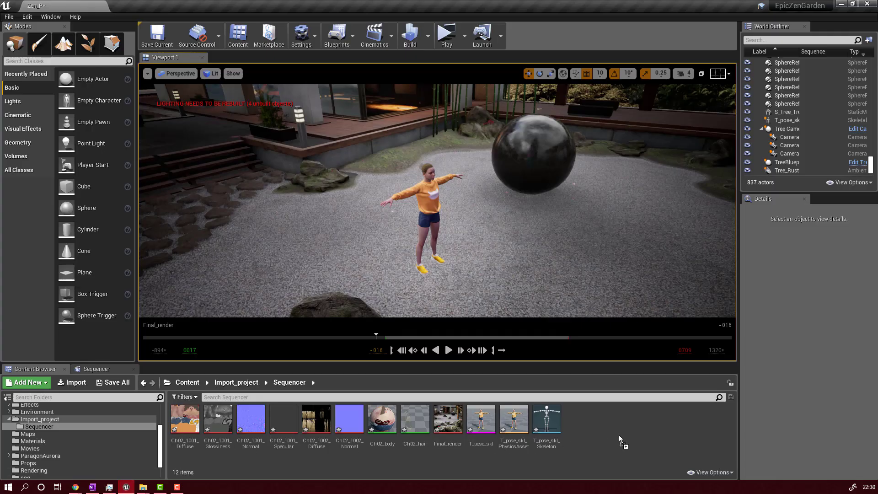
left_click_drag(619, 435, 618, 435)
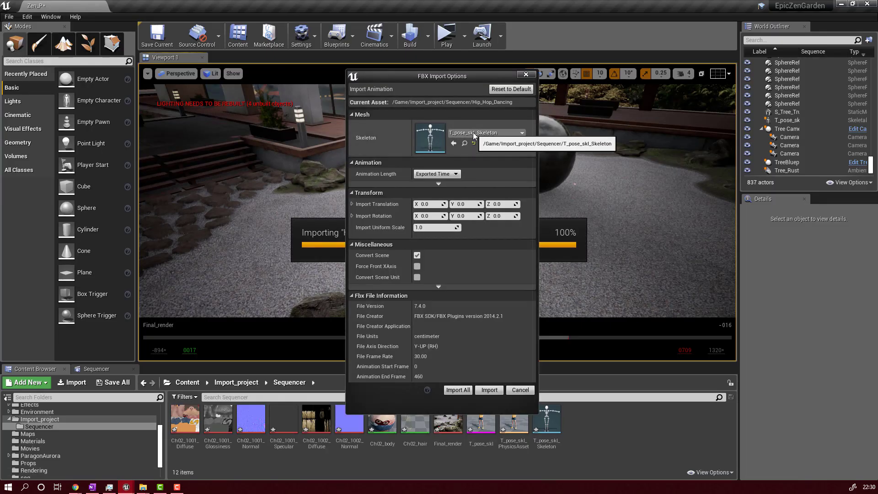
left_click(458, 132)
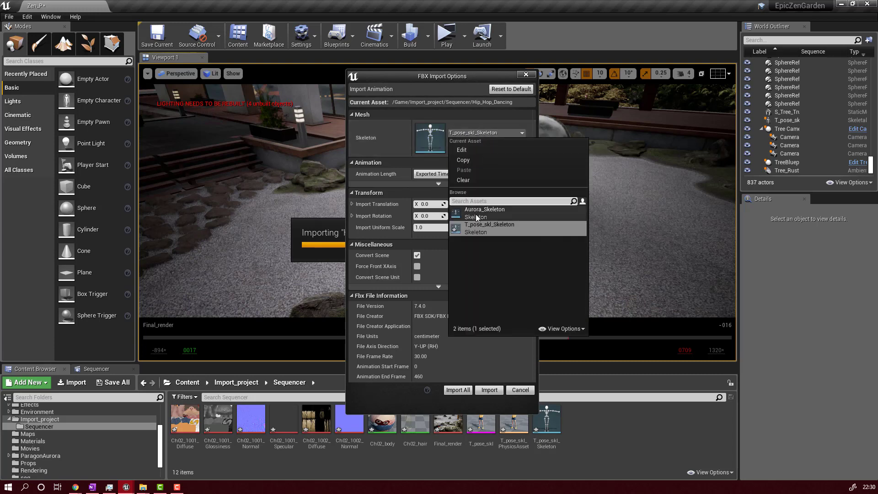
left_click(476, 214)
left_click(465, 133)
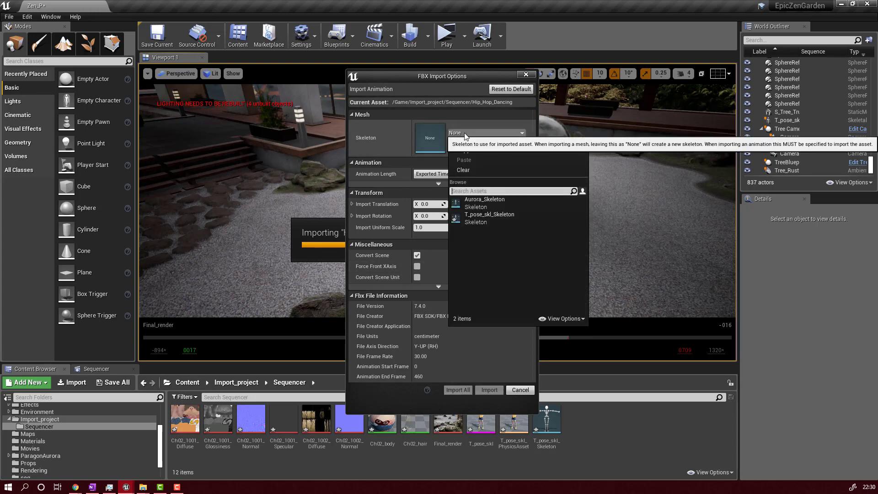
left_click(475, 220)
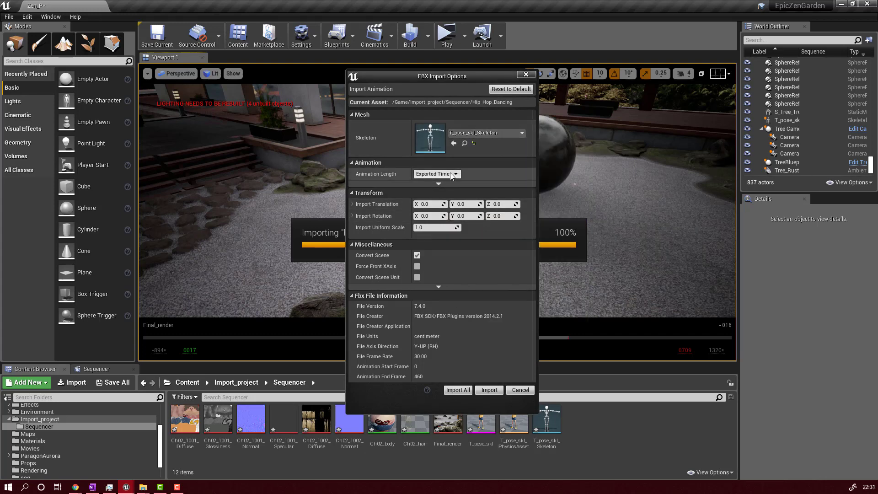
left_click(459, 390)
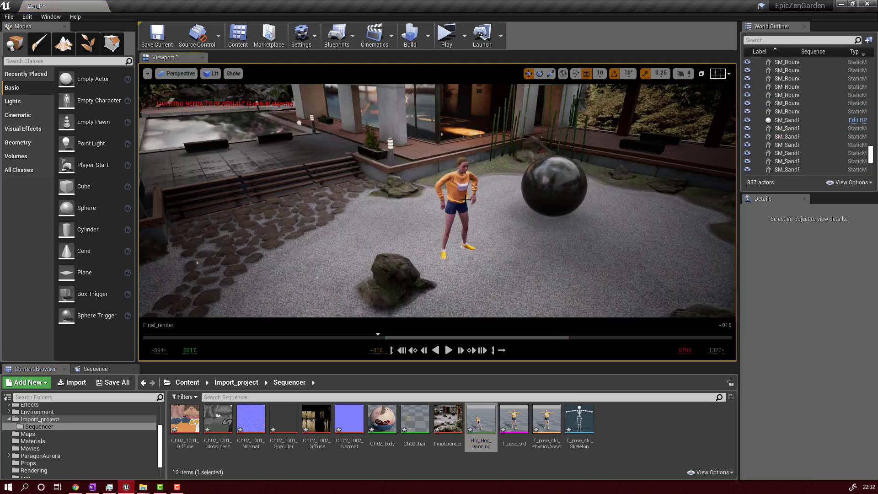
- Add the T_pose_skl character to the Final_render sequence and assign the Hip_Hop_Dancing animation to it
left_click(461, 195)
left_click(89, 369)
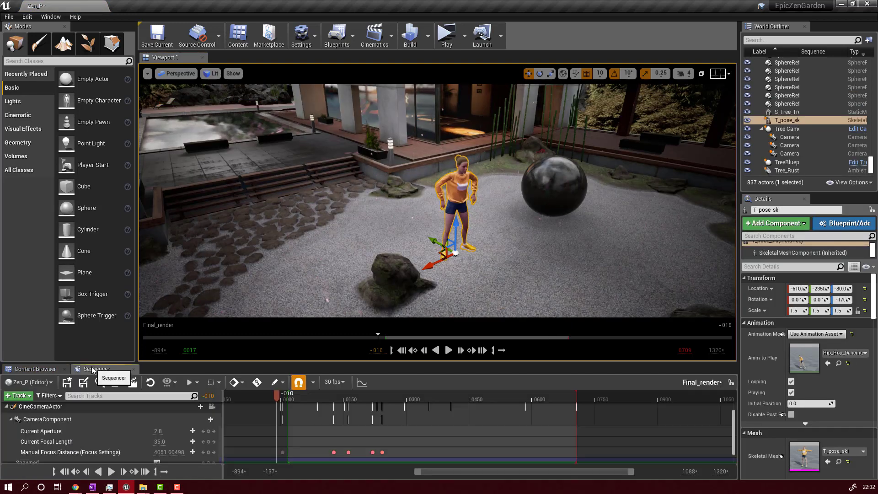
left_click(18, 395)
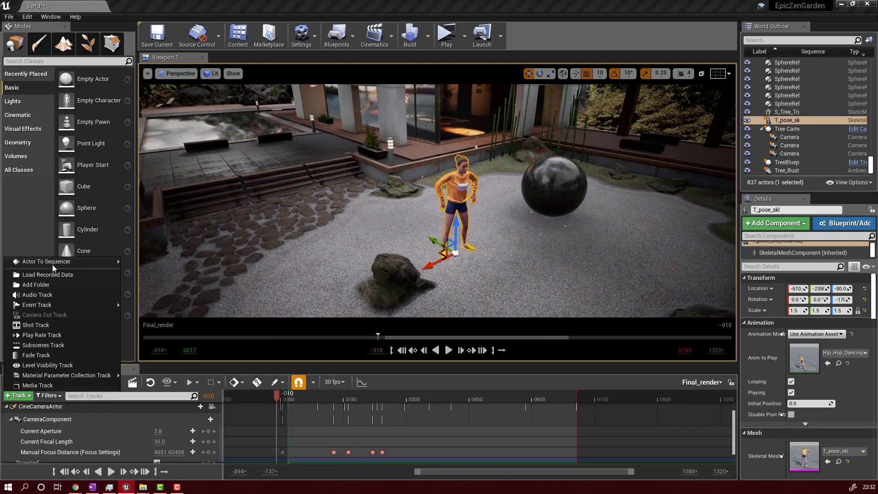
mouse_move(53, 265)
left_click(152, 263)
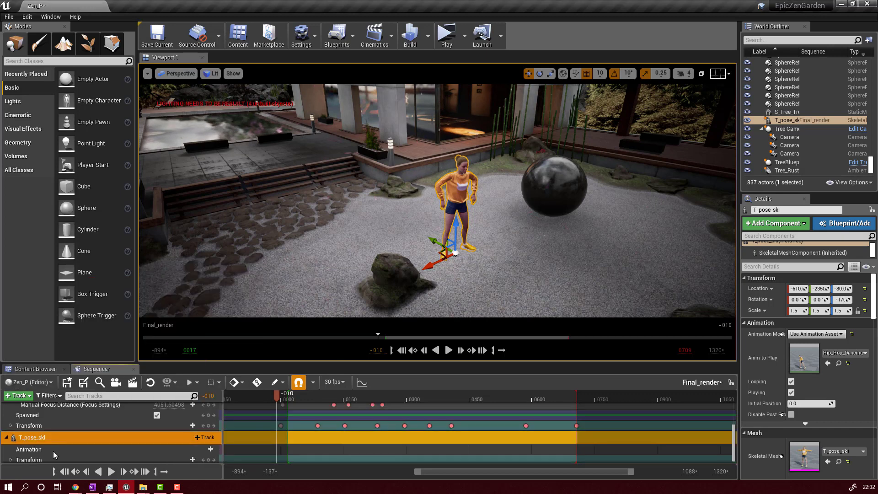
left_click(187, 449)
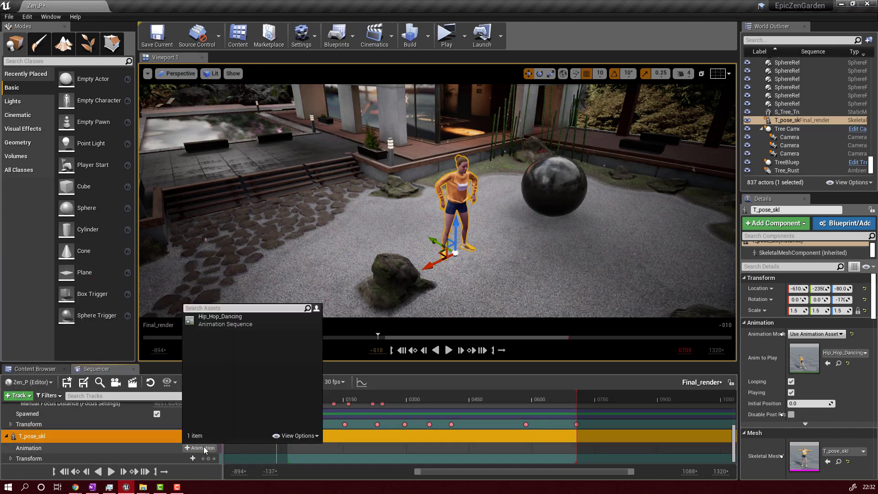
left_click(213, 311)
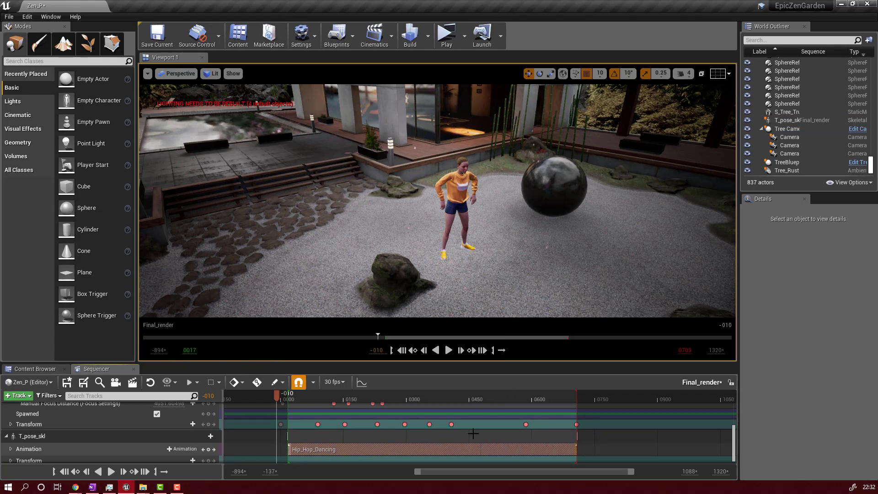
- Enlarge the Sequencer area to show more tracks and select the Hip_Hop_Dancing section of T_pose_skl
left_click(48, 436)
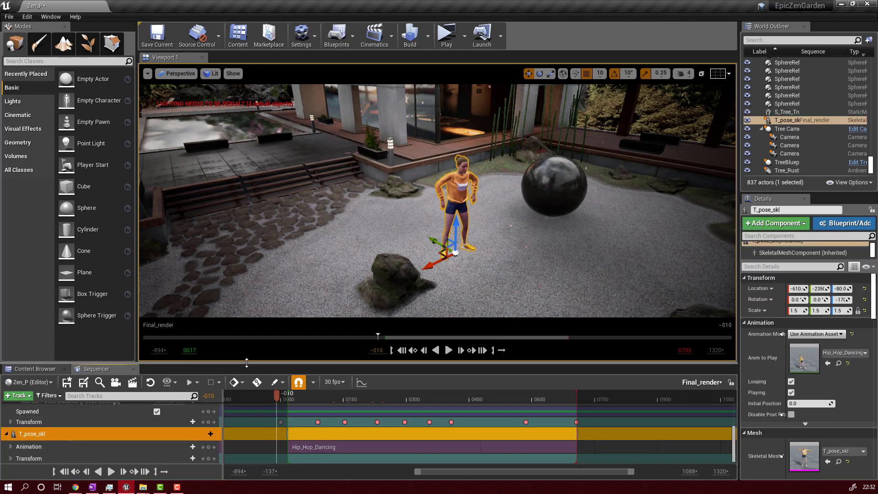
left_click_drag(246, 363, 246, 276)
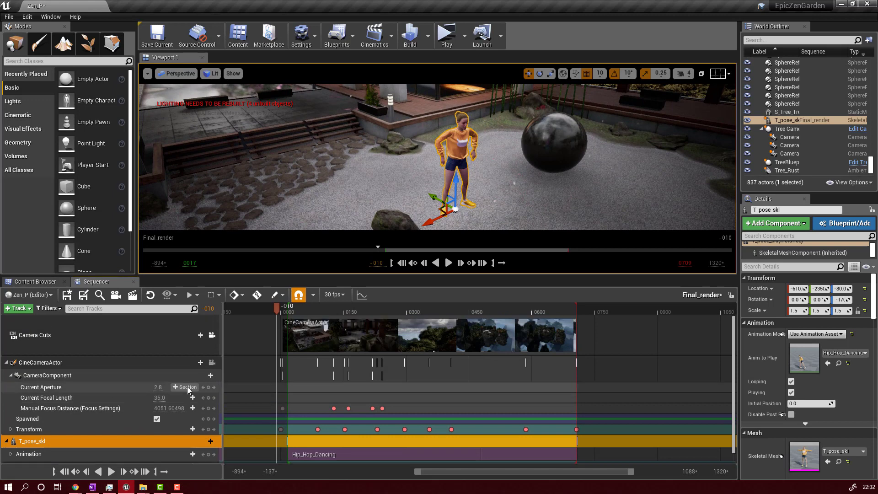
scroll(179, 400, "down", 1)
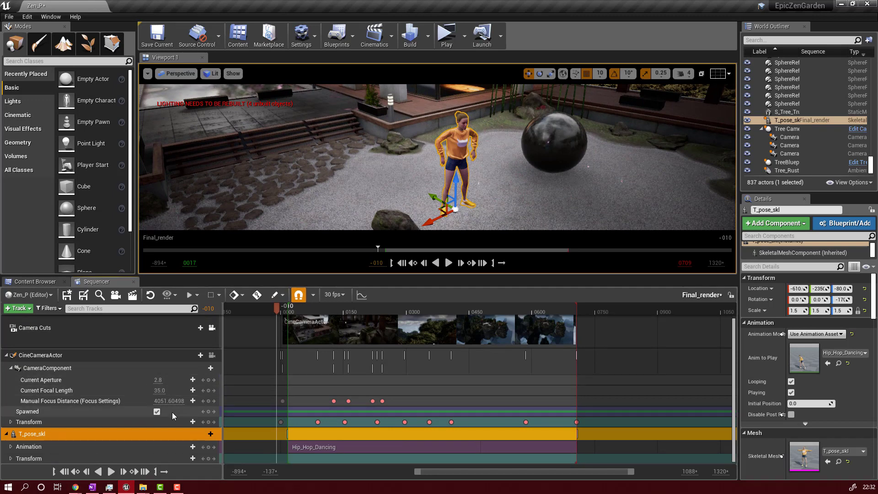
left_click(36, 433, "ctrl")
left_click(193, 452)
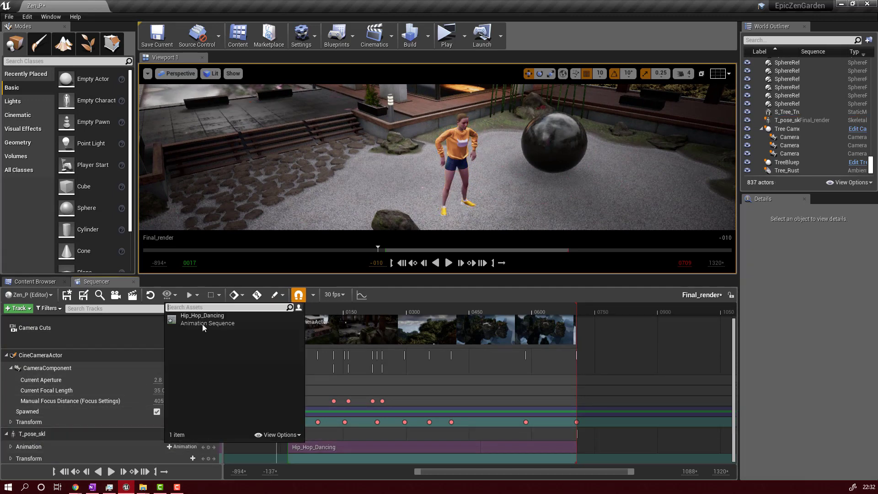
left_click(400, 446)
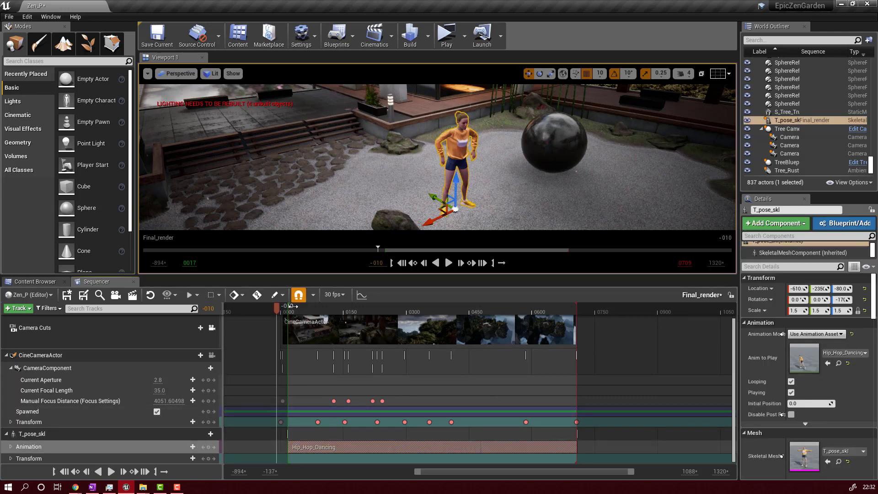
- Reposition the dancing character on the gravel within the camera shot at frame 246, and return the playhead to frame 12
left_click_drag(277, 312, 327, 311)
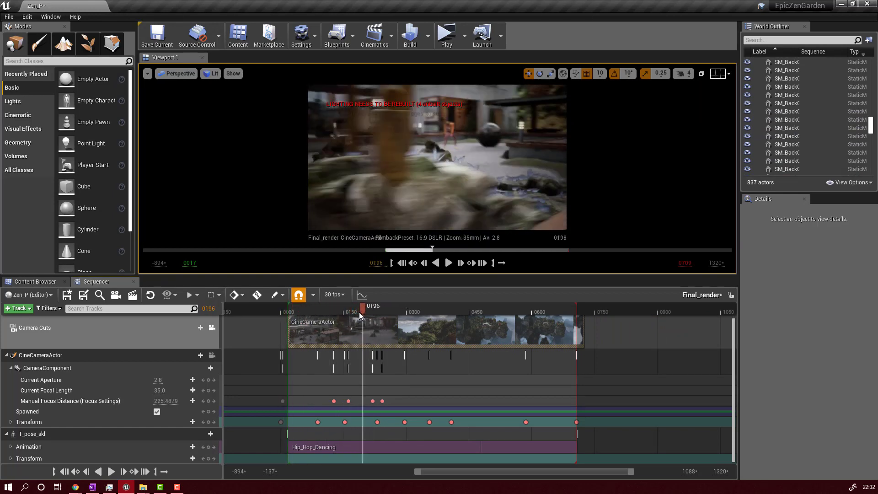
left_click_drag(359, 312, 384, 307)
left_click(490, 154)
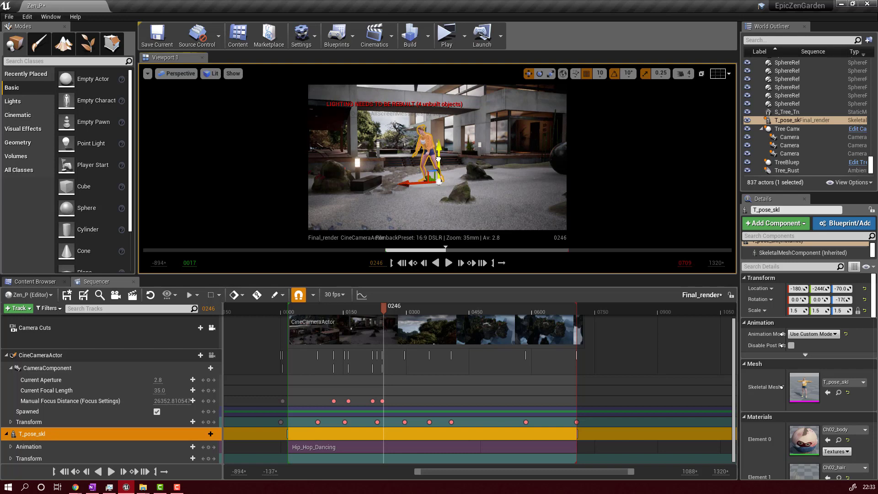
key("Escape")
left_click_drag(381, 310, 286, 314)
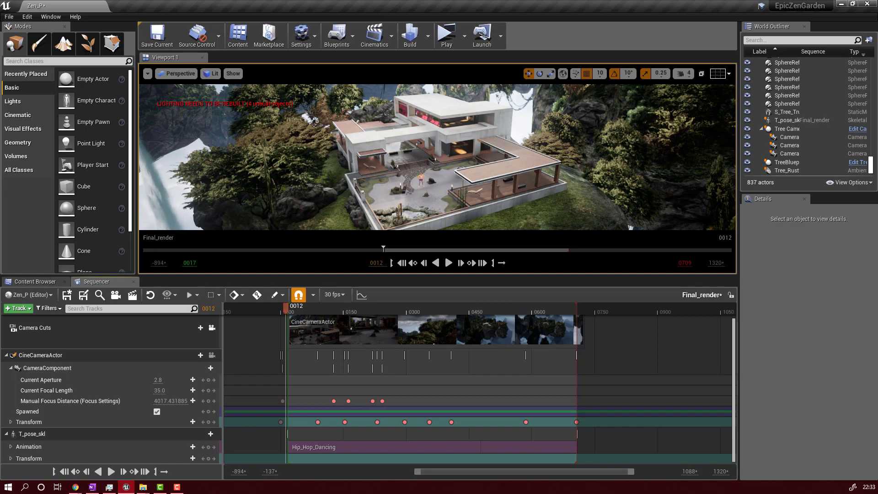
- Switch back to Mixamo, browse the dance animations, and apply Swing Dancing from the end of the first results page
key("alt+Tab")
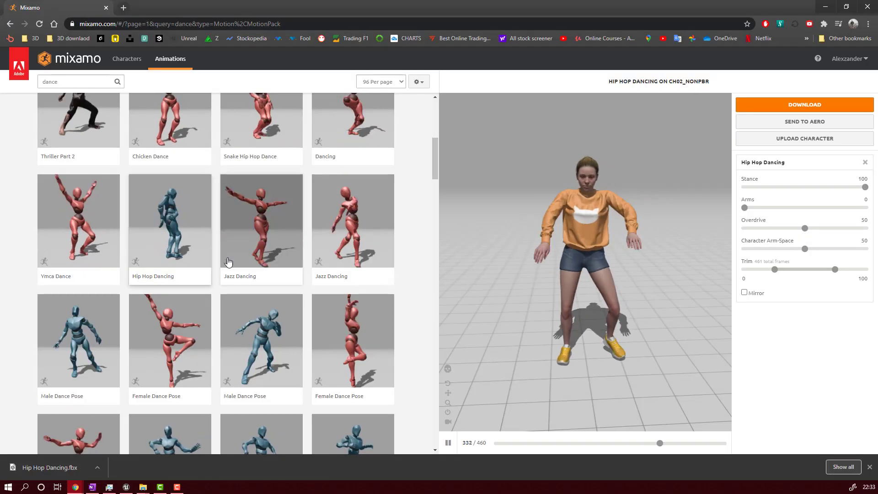
scroll(225, 267, "up", 7)
scroll(221, 270, "down", 20)
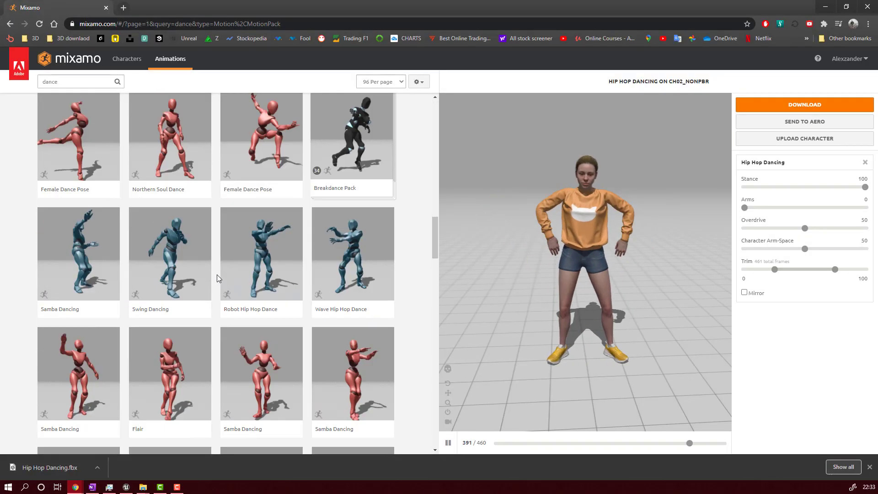
scroll(217, 294, "down", 15)
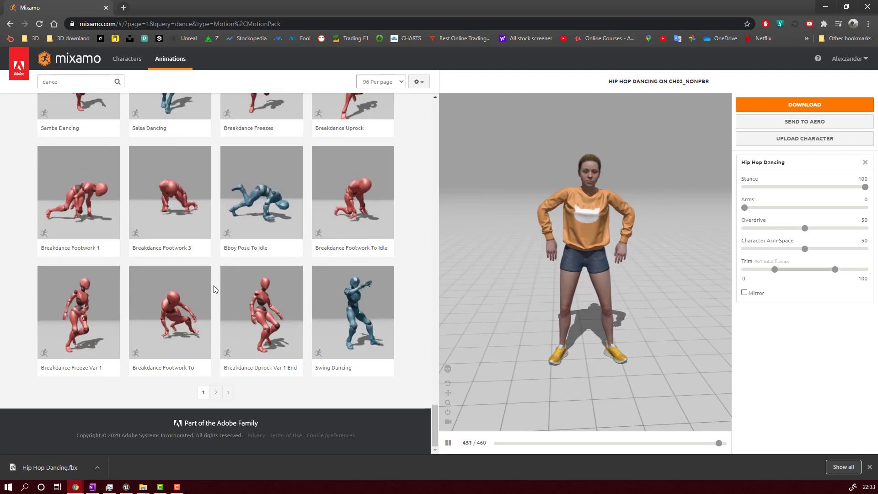
left_click(333, 316)
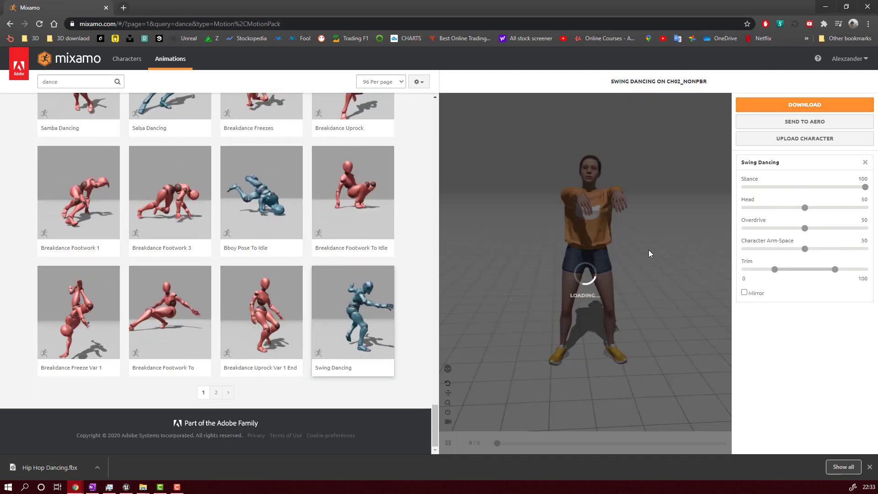